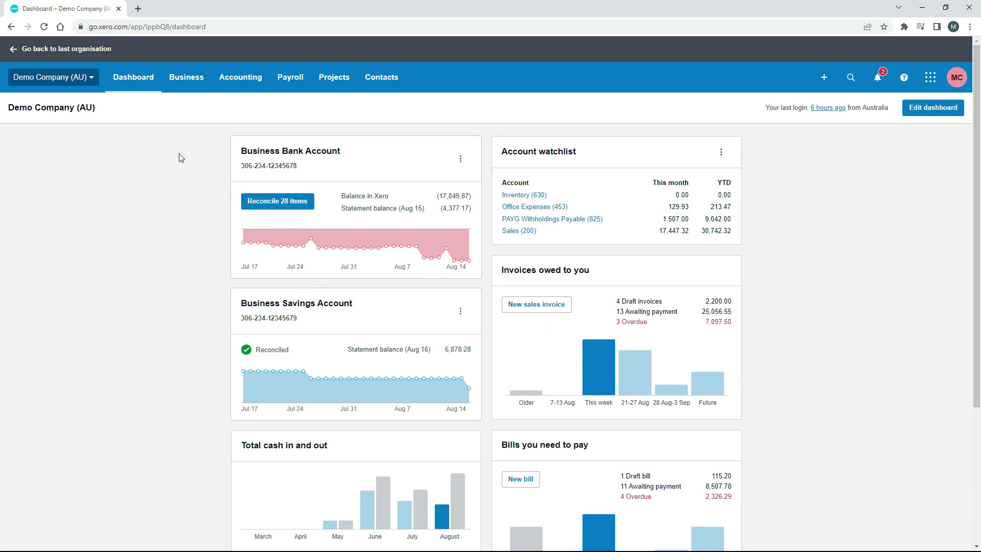
- Open the Bills to pay list from the Business menu and start a new bill
{"action": "left_click", "coordinate": [190, 84]}
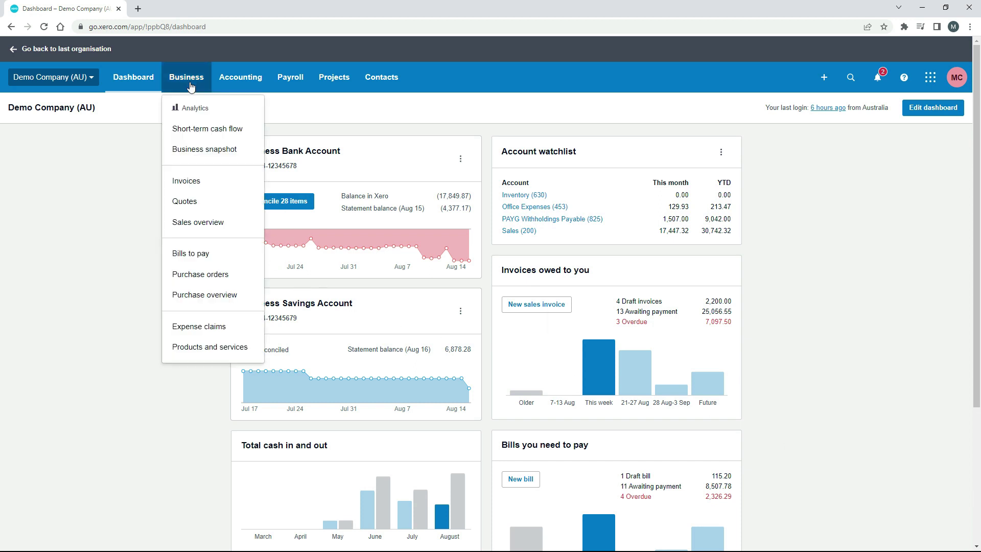
{"action": "left_click", "coordinate": [195, 255]}
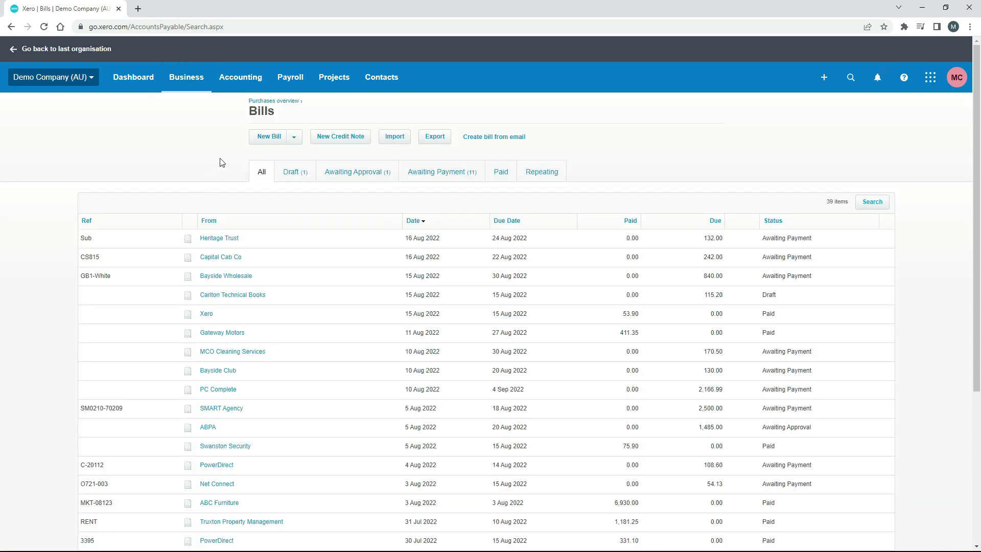
{"action": "left_click", "coordinate": [276, 142]}
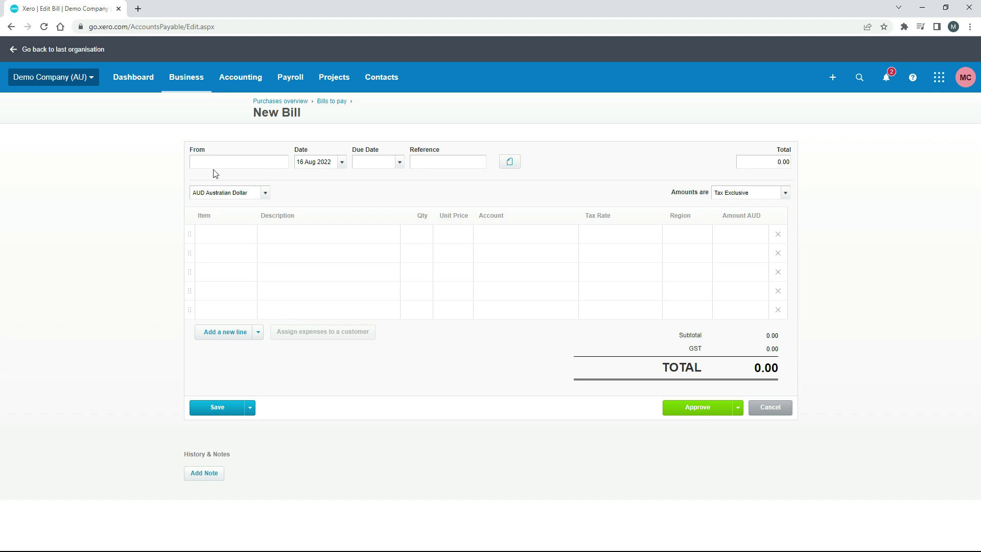
- Enter the owner's name as supplier, date and due date 10 Aug 2022, and show related files
{"action": "left_click", "coordinate": [243, 164]}
{"action": "left_click", "coordinate": [342, 163]}
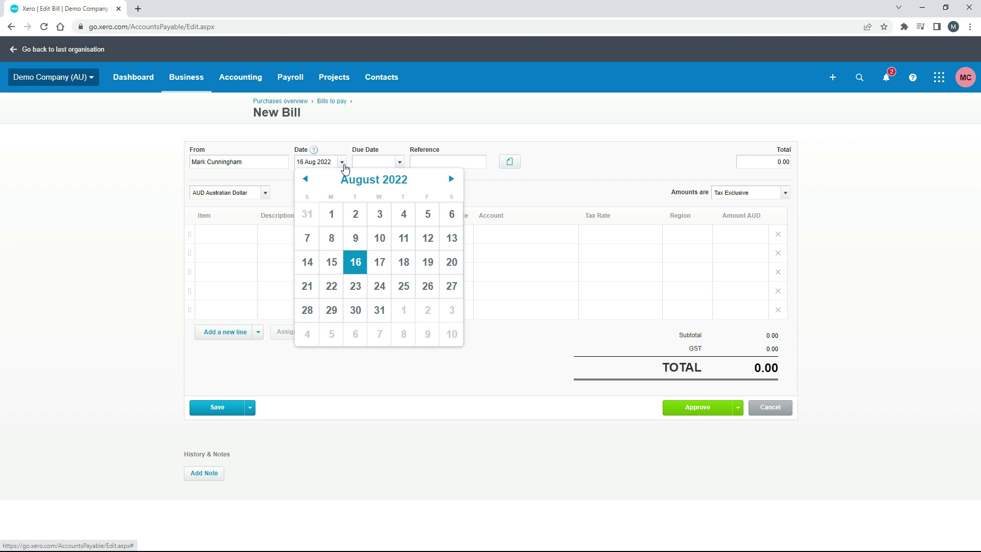
{"action": "left_click", "coordinate": [379, 240]}
{"action": "left_click", "coordinate": [400, 162]}
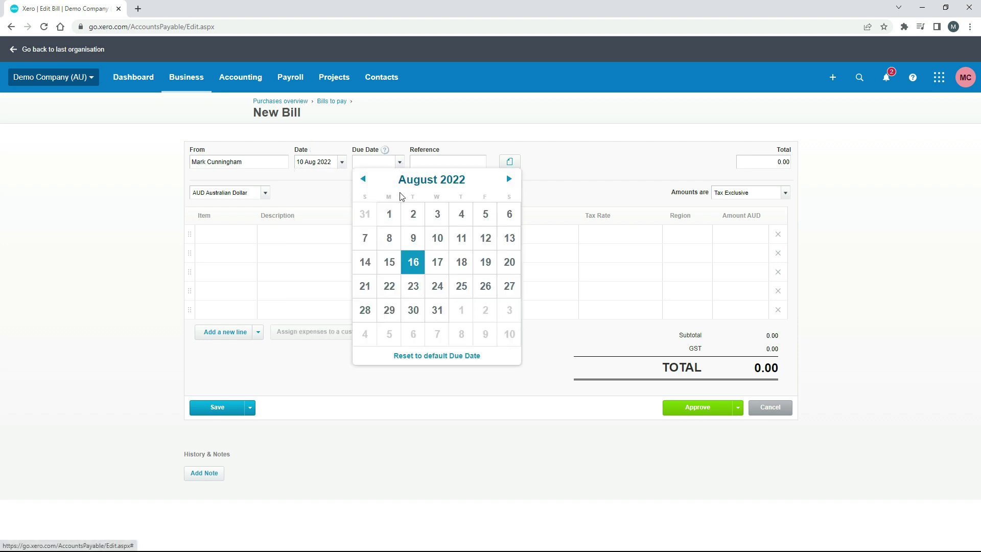
{"action": "left_click", "coordinate": [443, 244]}
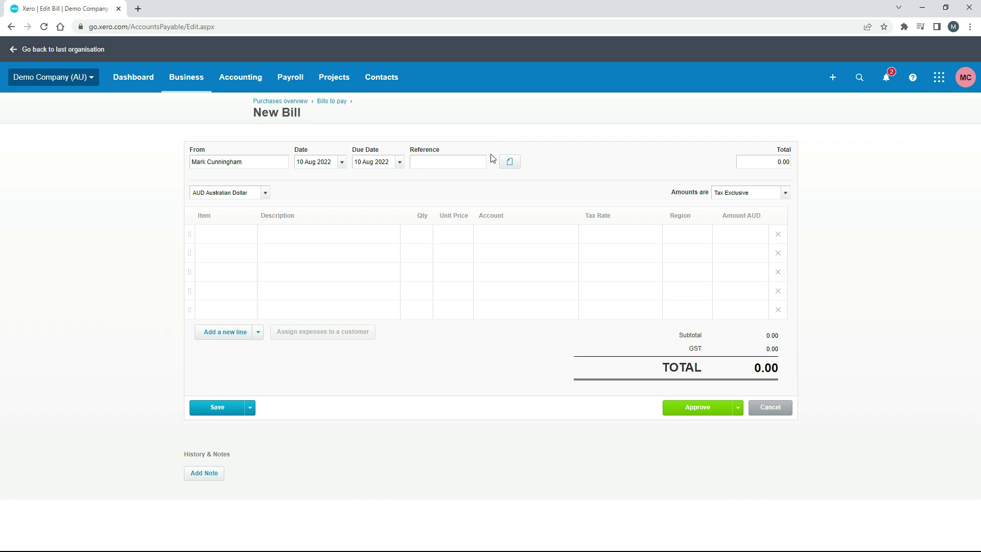
{"action": "left_click", "coordinate": [512, 167]}
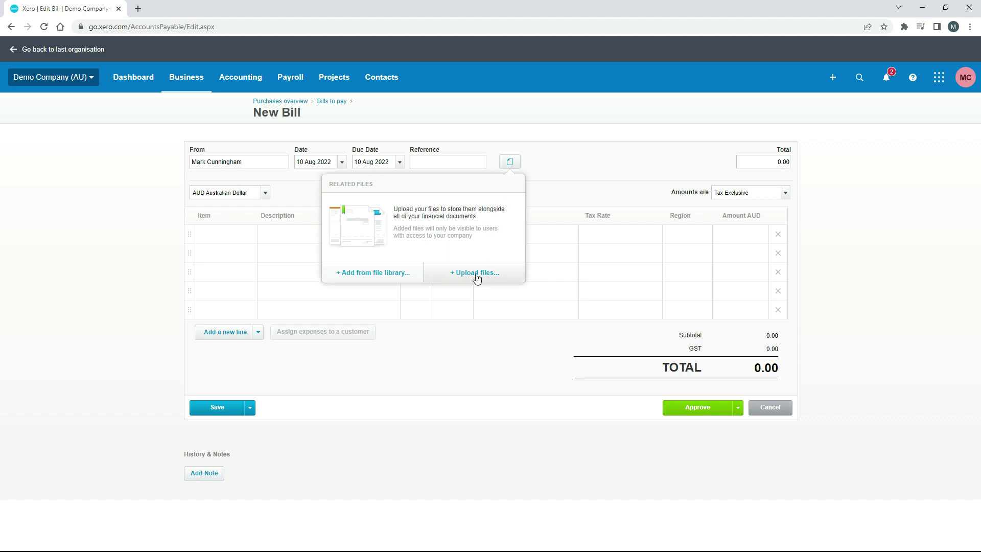
- Close the files panel and approve the bill: Qty 1 at 100, account 429, GST on Expenses, 110.00 total
{"action": "left_click", "coordinate": [568, 168]}
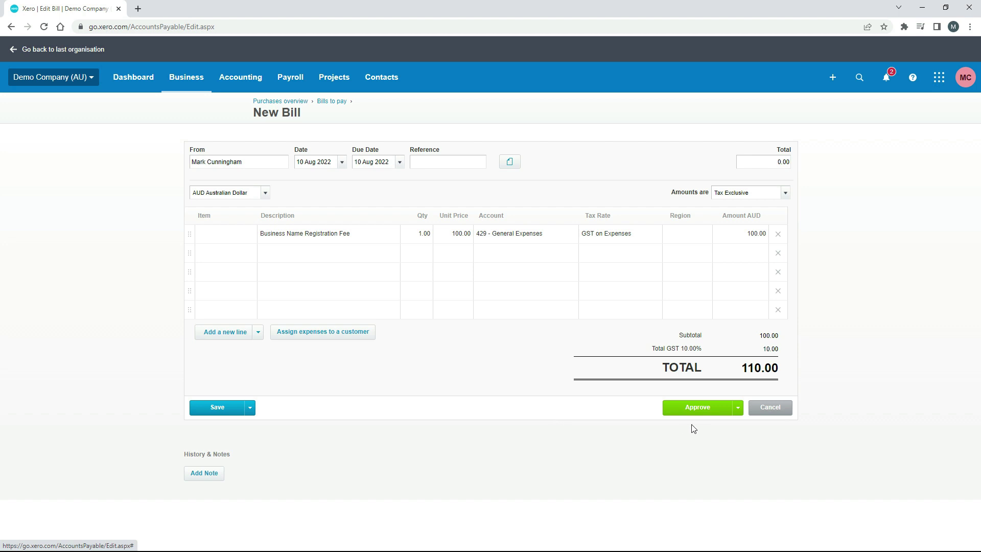
{"action": "left_click", "coordinate": [706, 413]}
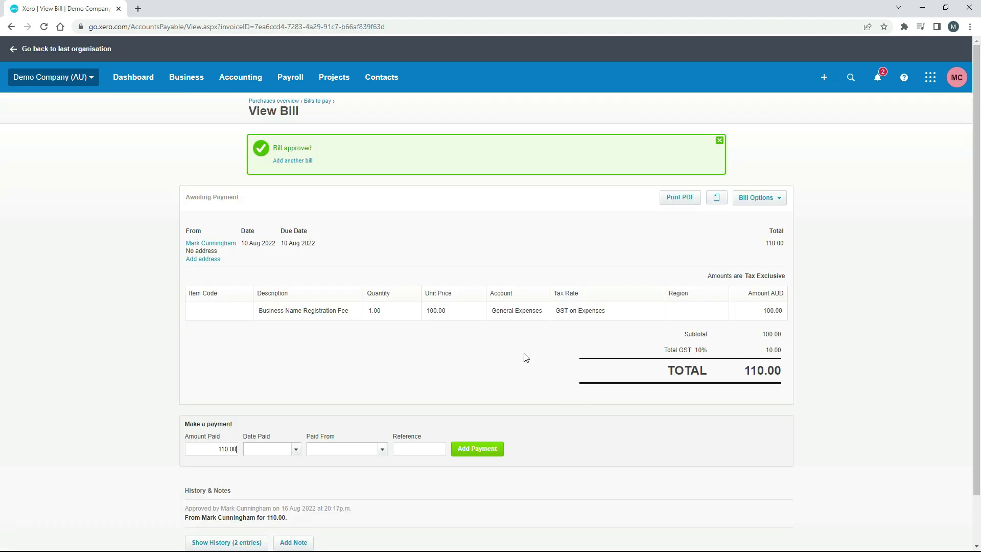
- Return to Awaiting Payment, now listing 12 bills totalling 8,617.78 AUD including the 110.00 bill
{"action": "left_click", "coordinate": [318, 101]}
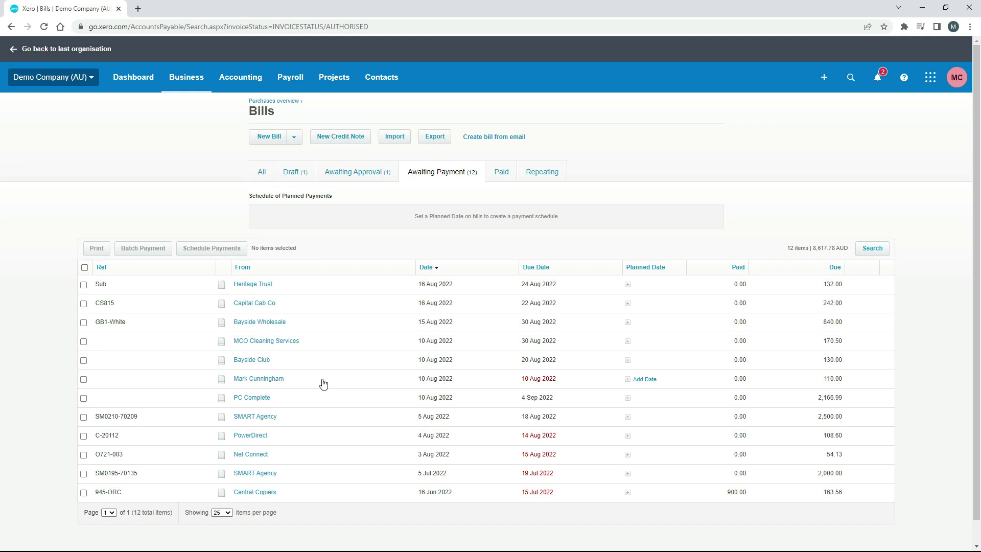
- Duplicate the browser tab and view the Chart of accounts Liabilities down to Owner A Funds Introduced
{"action": "right_click", "coordinate": [92, 10]}
{"action": "left_click", "coordinate": [123, 79]}
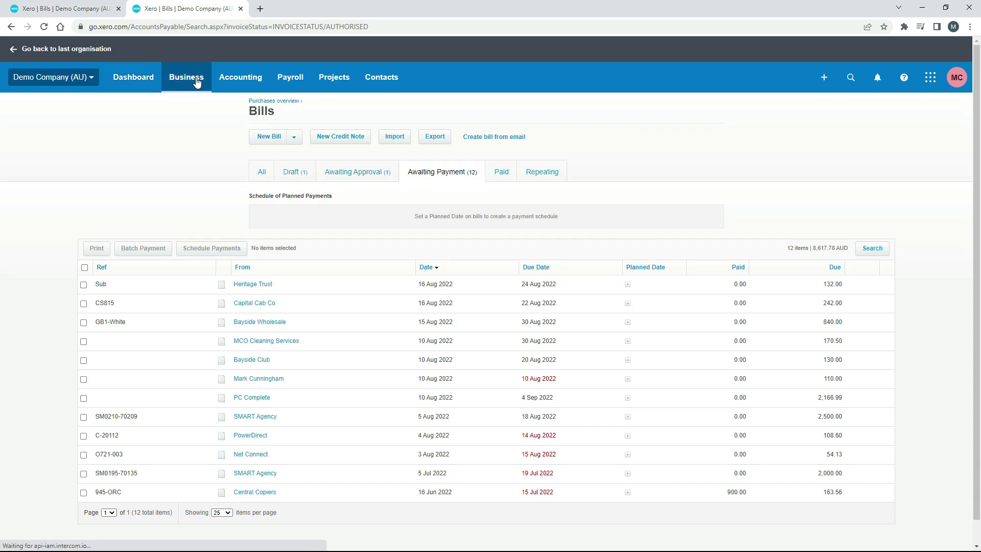
{"action": "left_click", "coordinate": [231, 82]}
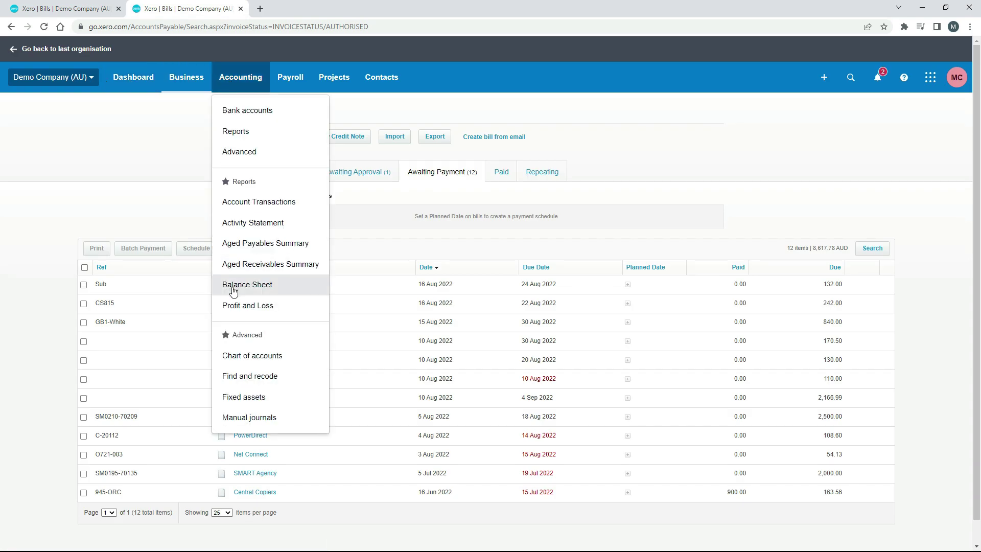
{"action": "left_click", "coordinate": [235, 356]}
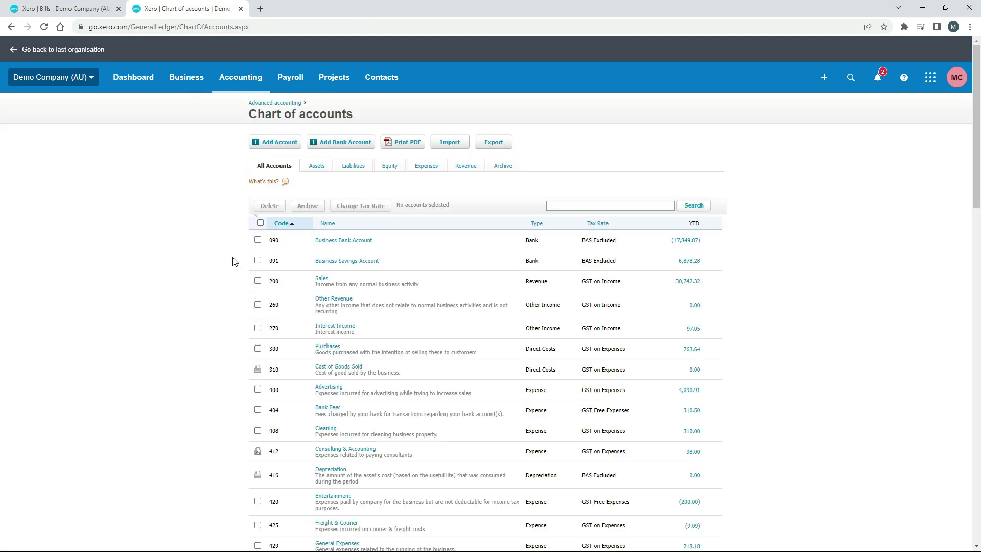
{"action": "left_click", "coordinate": [353, 166]}
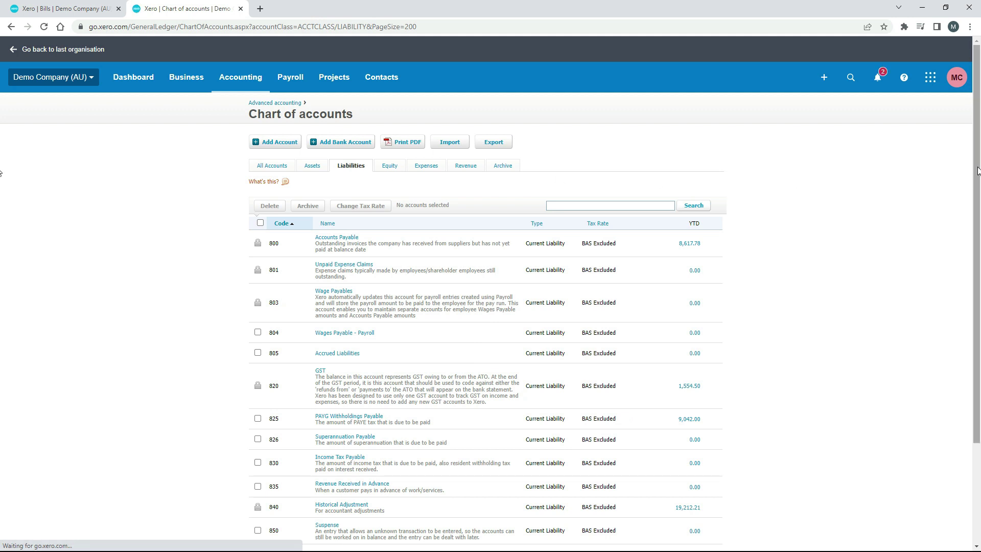
{"action": "scroll", "coordinate": [977, 171], "scroll_direction": "down", "scroll_amount": 3}
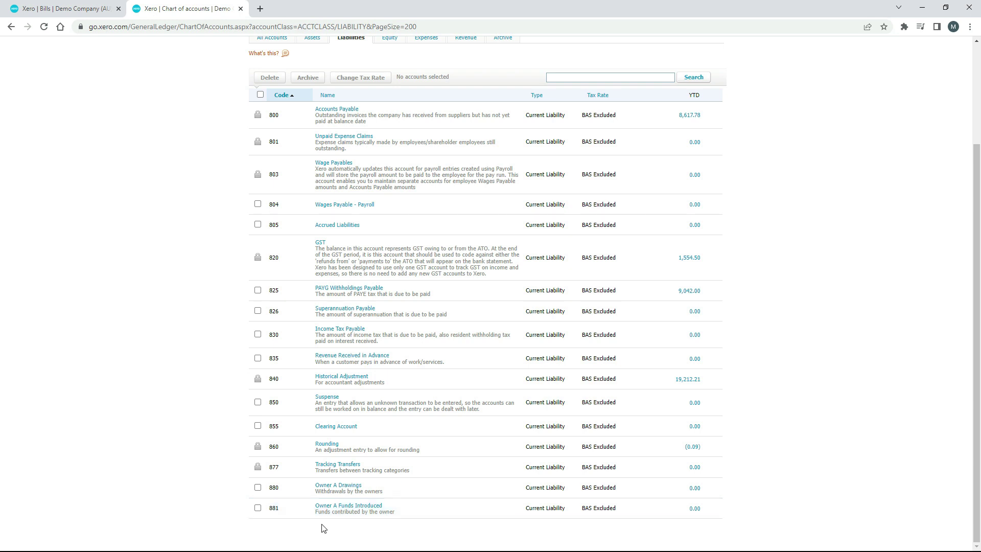
{"action": "left_click", "coordinate": [366, 506]}
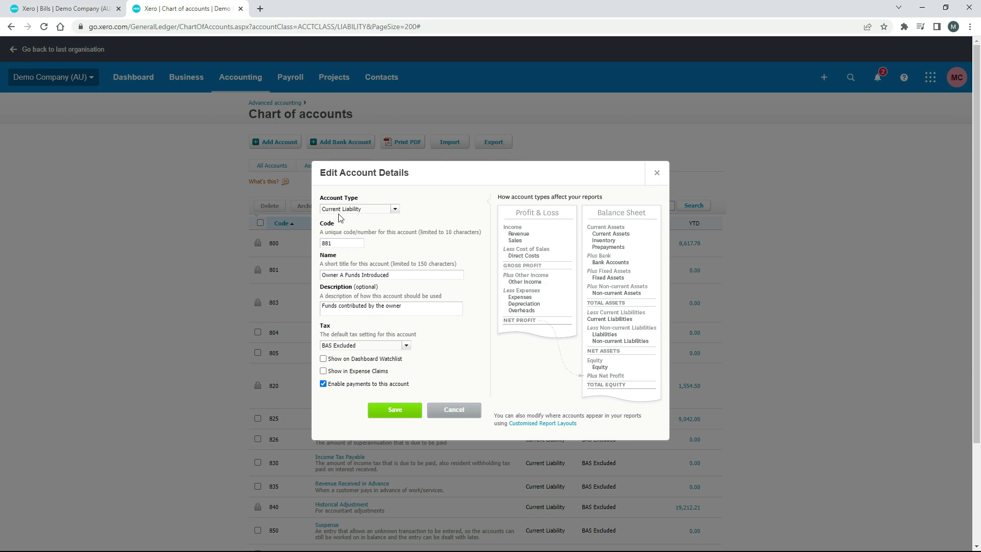
{"action": "left_click", "coordinate": [462, 410]}
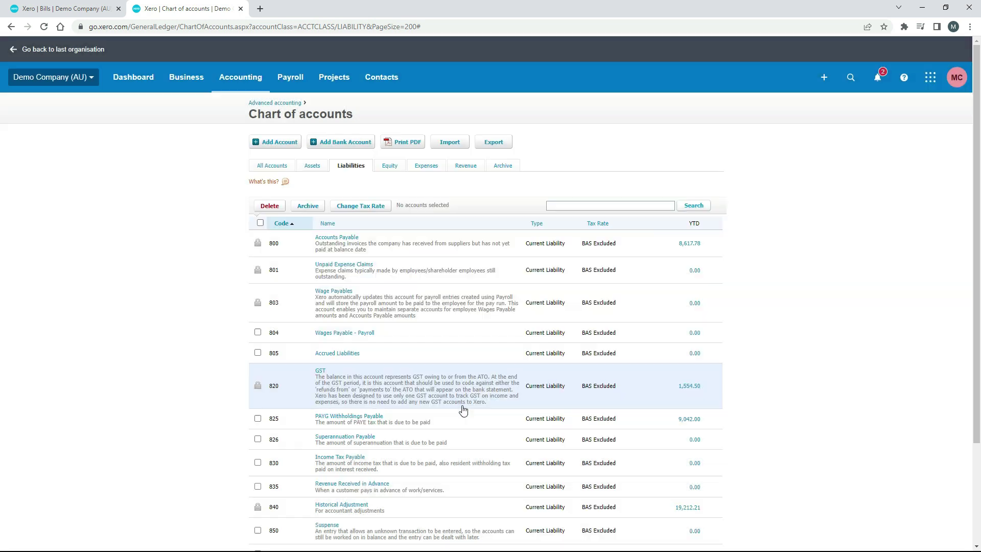
- Open the owner's 110.00 bill, date its payment 10 Aug 2022, and browse the Paid From accounts
{"action": "left_click", "coordinate": [75, 10]}
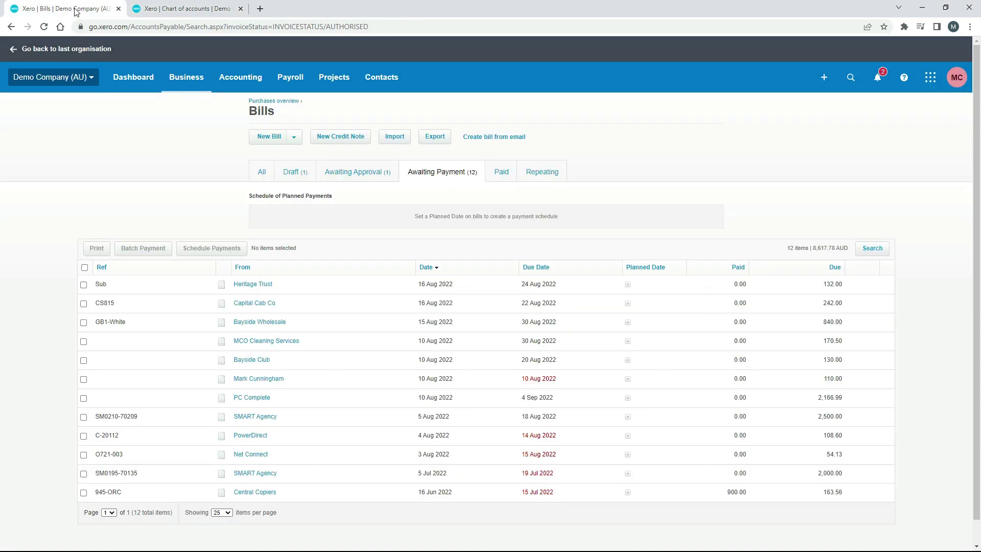
{"action": "left_click", "coordinate": [278, 379]}
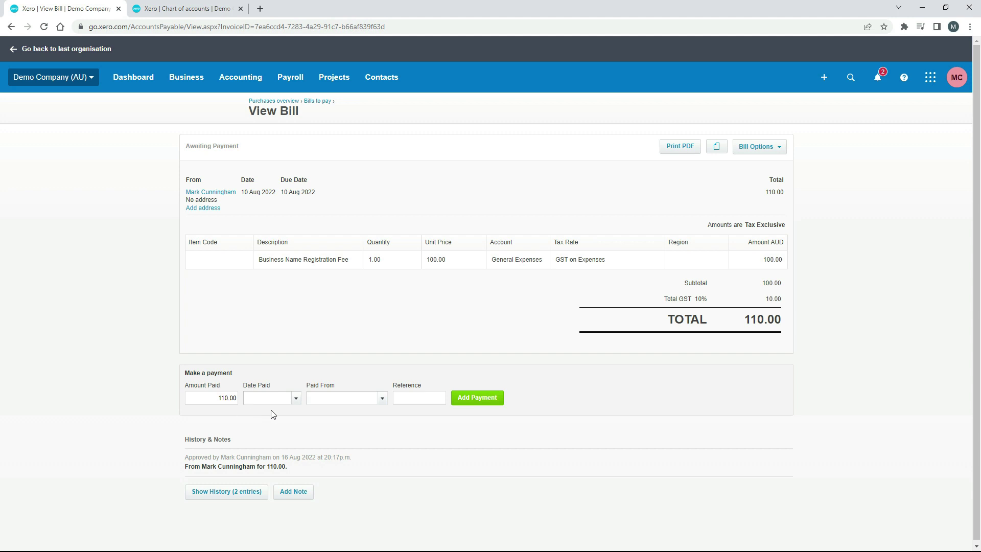
{"action": "left_click", "coordinate": [296, 399]}
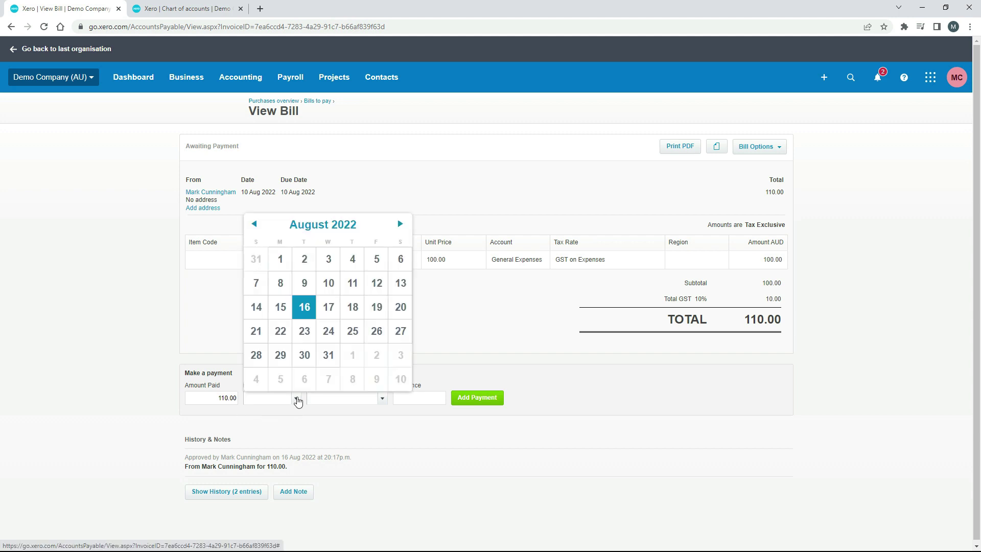
{"action": "left_click", "coordinate": [329, 283]}
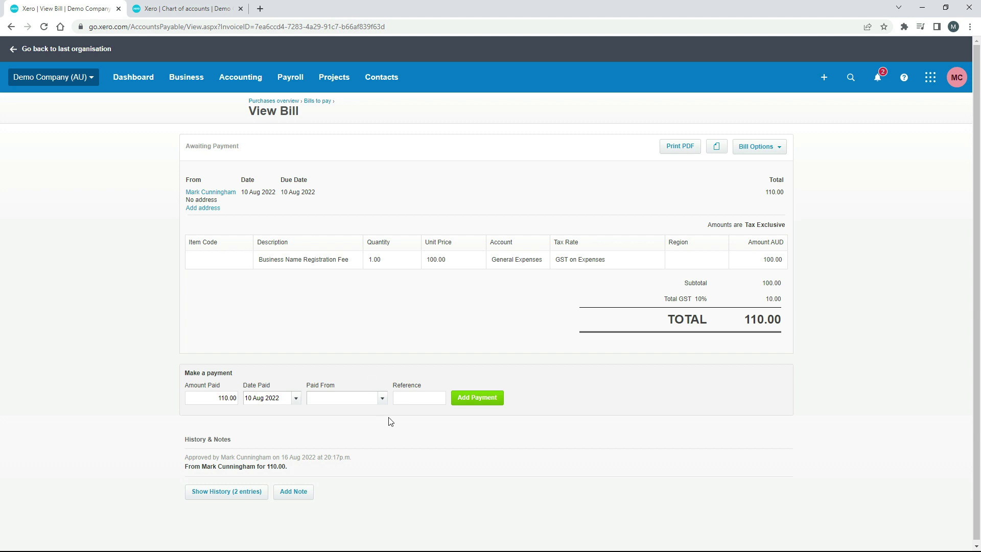
{"action": "left_click", "coordinate": [383, 398]}
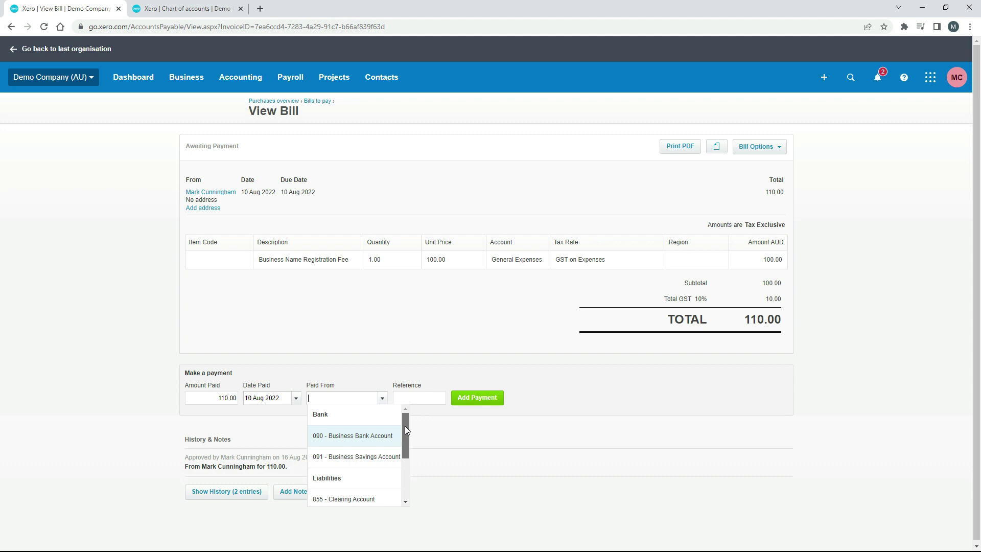
{"action": "left_click_drag", "start_coordinate": [405, 426], "coordinate": [404, 421]}
{"action": "left_click_drag", "start_coordinate": [404, 424], "coordinate": [404, 466]}
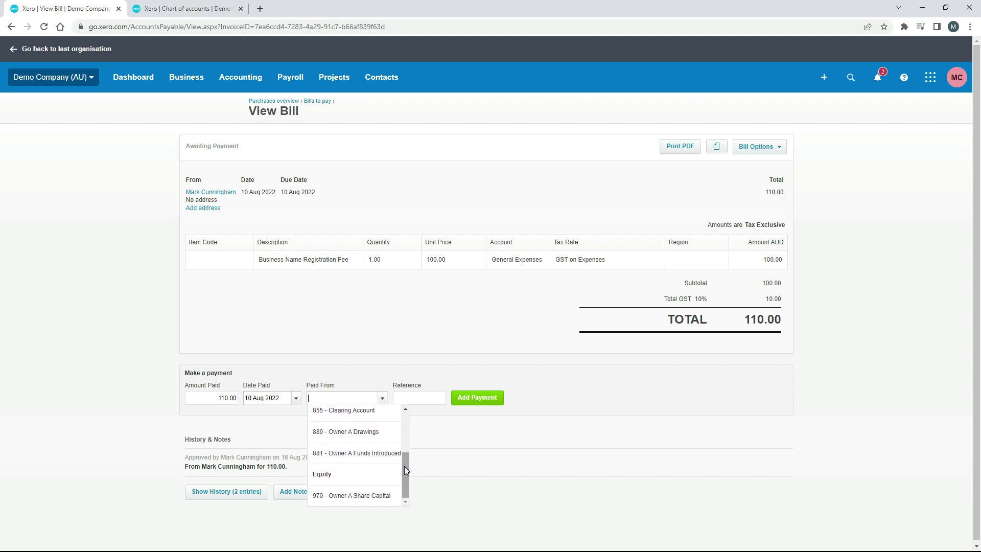
- Choose 881 Owner A Funds Introduced as Paid From, confirming it in the Chart of accounts
{"action": "left_click", "coordinate": [376, 454]}
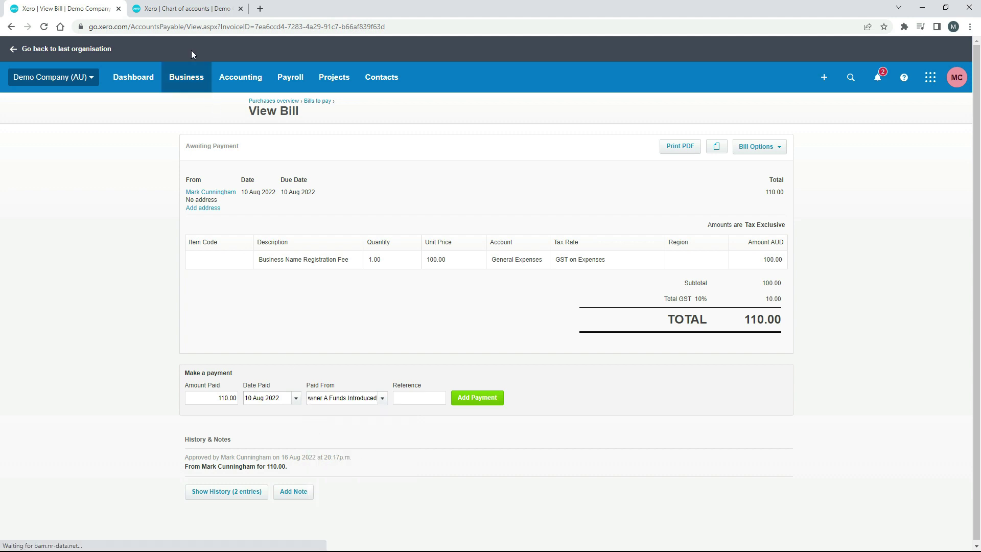
{"action": "left_click", "coordinate": [199, 9]}
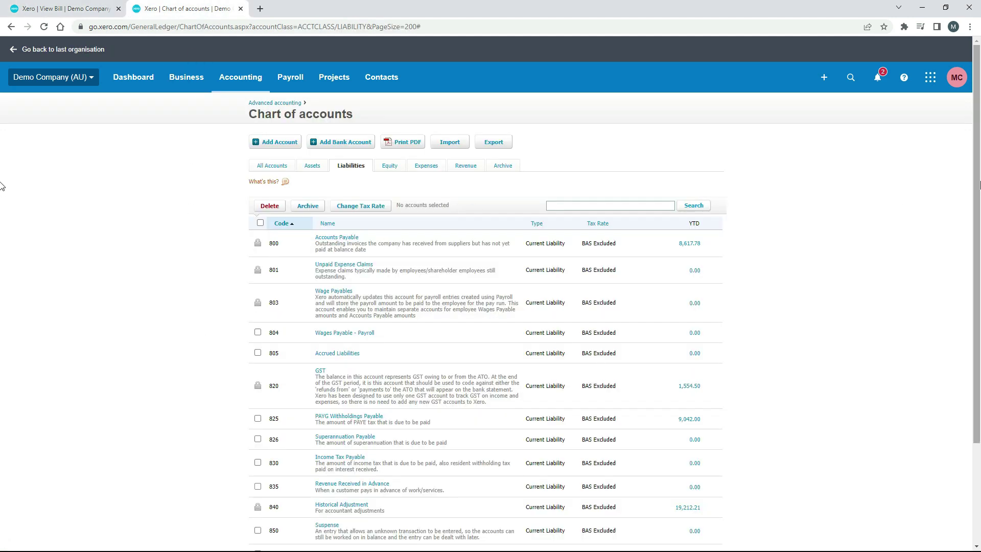
{"action": "scroll", "coordinate": [3, 187], "scroll_direction": "down", "scroll_amount": 3}
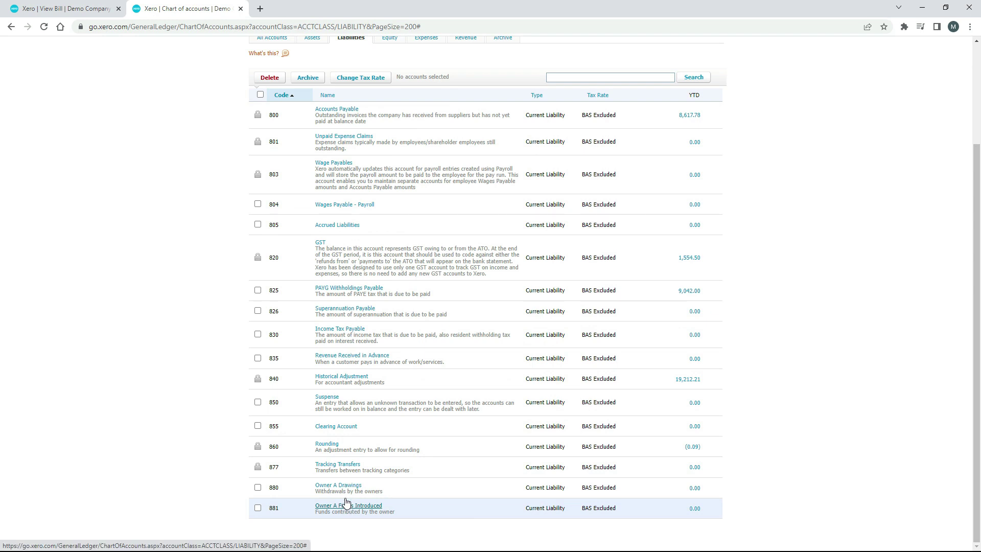
- Record the 110.00 payment on the bill and view the Paid bills list
{"action": "left_click", "coordinate": [71, 8]}
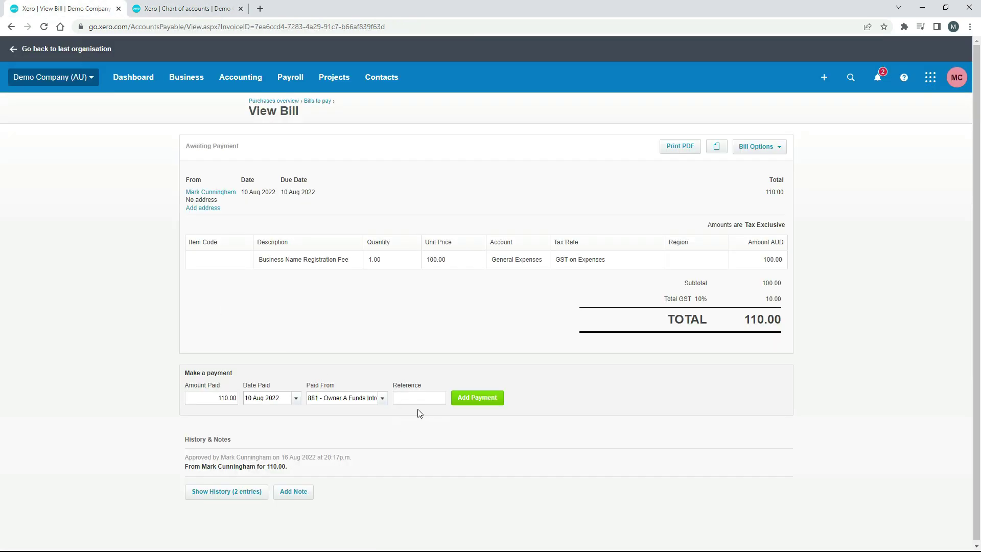
{"action": "left_click", "coordinate": [475, 400]}
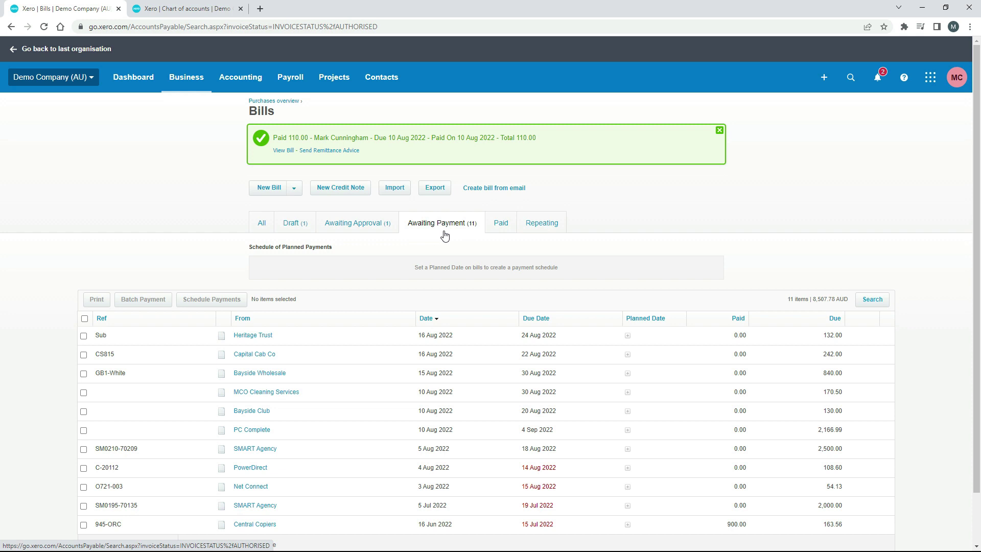
{"action": "left_click", "coordinate": [502, 225]}
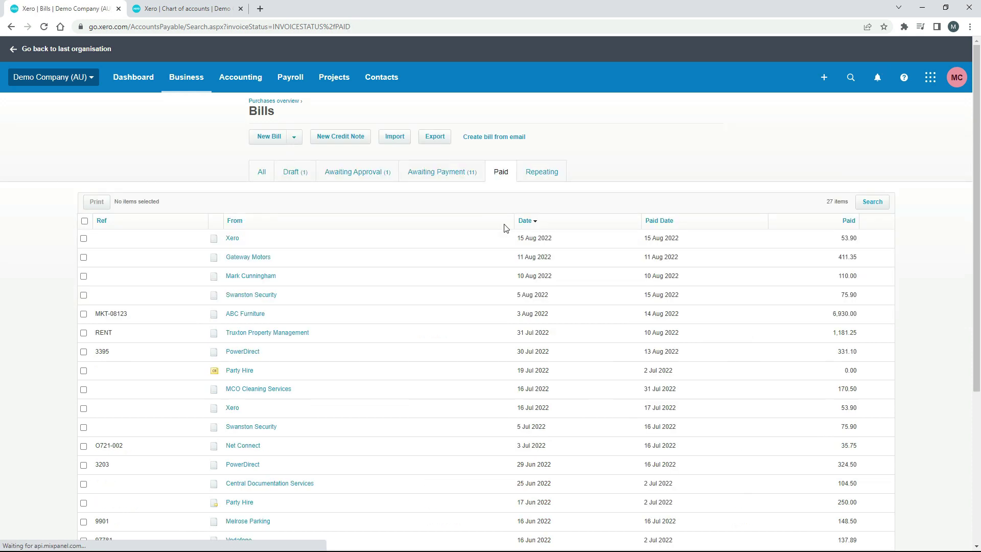
- Open the paid 10 Aug 2022 bill showing its 110.00 payment and 0.00 due
{"action": "left_click", "coordinate": [266, 276]}
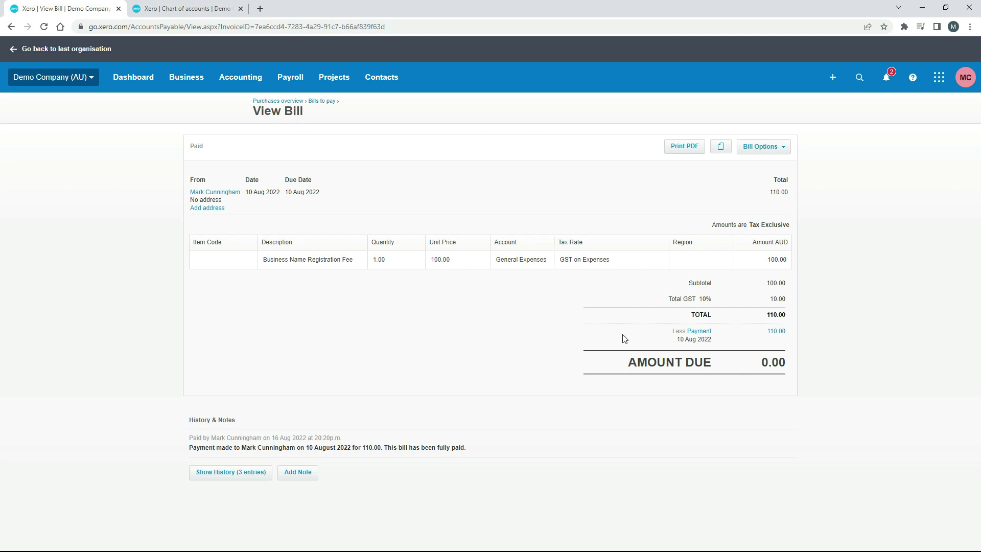
- Duplicate the Chart of accounts tab and open the Profit and Loss report in it
{"action": "left_click", "coordinate": [197, 12]}
{"action": "right_click", "coordinate": [197, 13]}
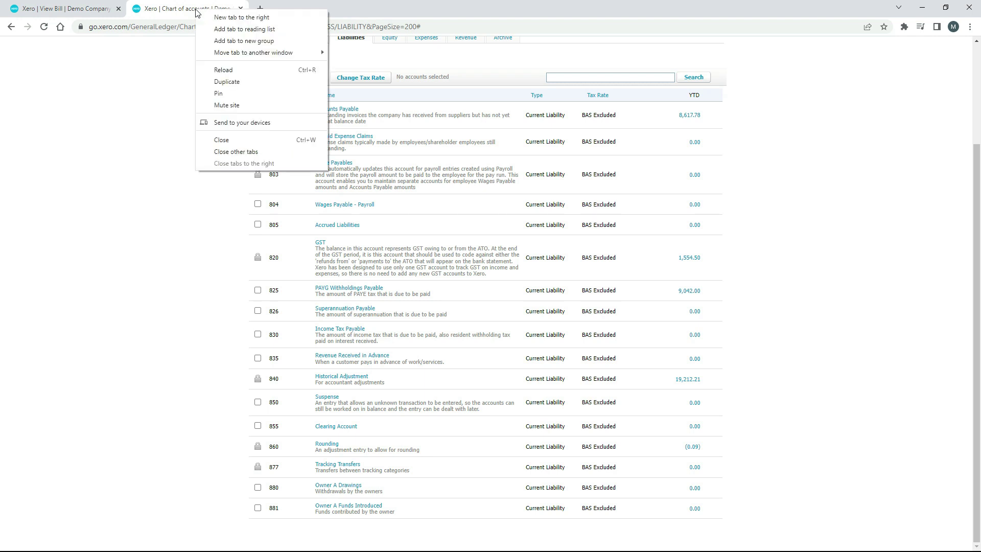
{"action": "left_click", "coordinate": [246, 83]}
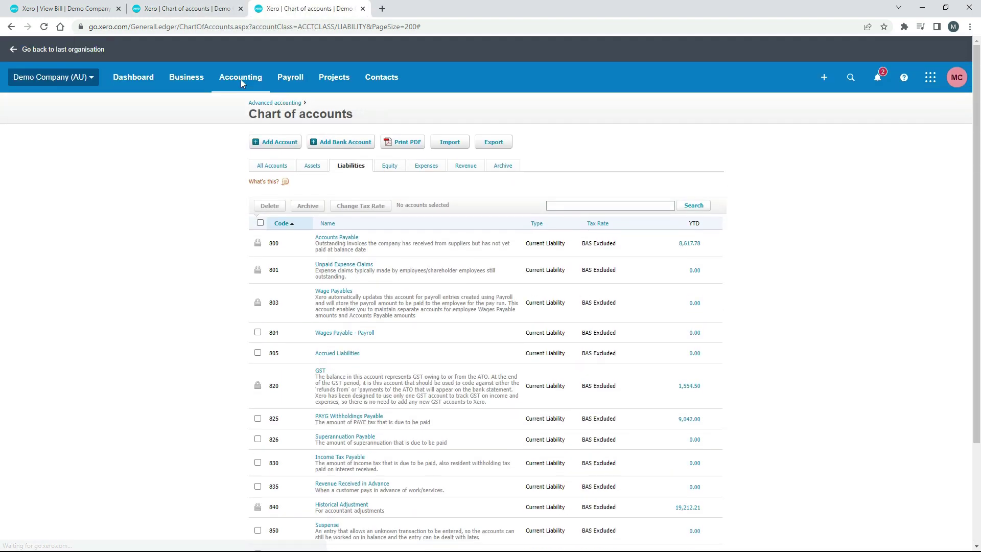
{"action": "left_click", "coordinate": [252, 82]}
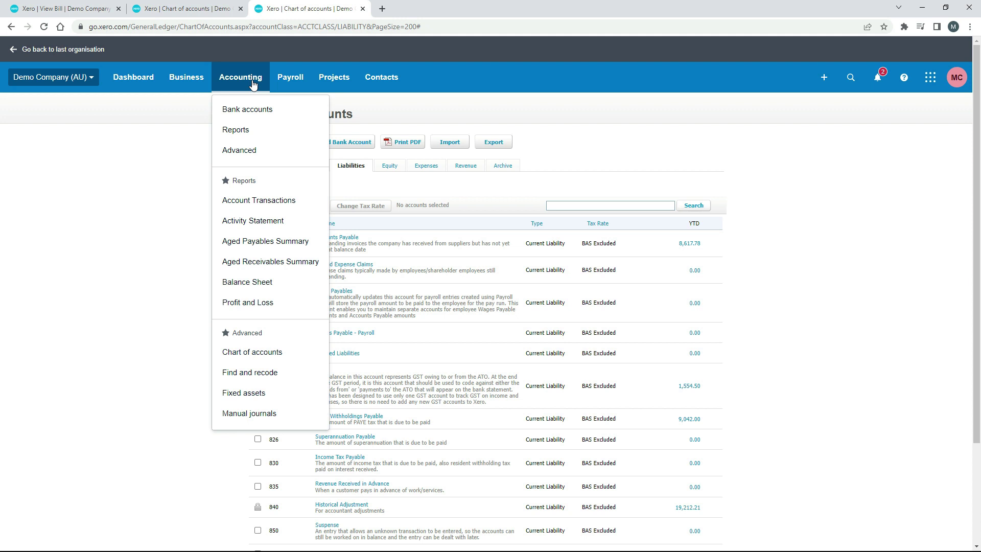
{"action": "left_click", "coordinate": [261, 307]}
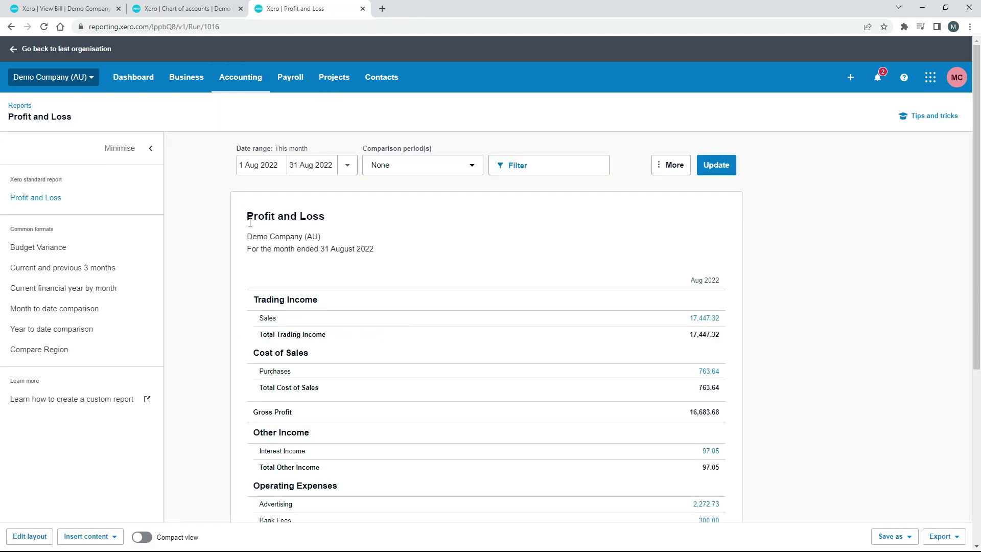
- Compare the paid bill with the August 2022 Profit and Loss, where General Expenses show 218.18
{"action": "left_click", "coordinate": [90, 11]}
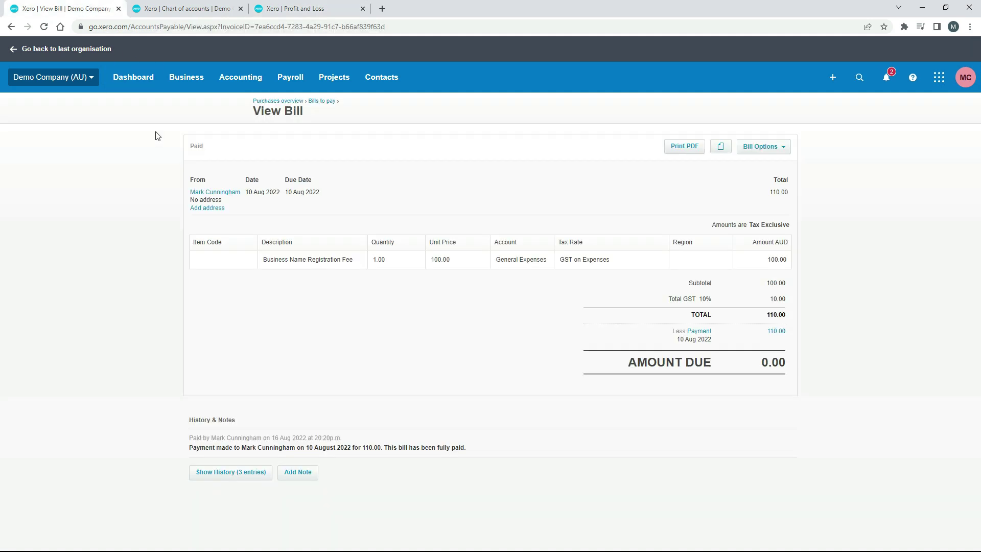
{"action": "left_click", "coordinate": [291, 9]}
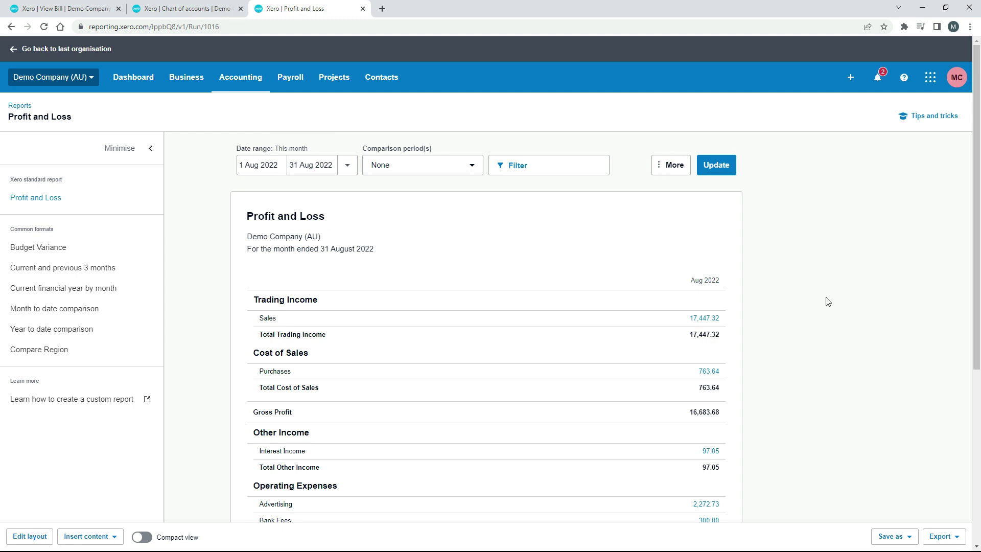
{"action": "scroll", "coordinate": [2, 266], "scroll_direction": "down", "scroll_amount": 1}
{"action": "scroll", "coordinate": [2, 266], "scroll_direction": "down", "scroll_amount": 5}
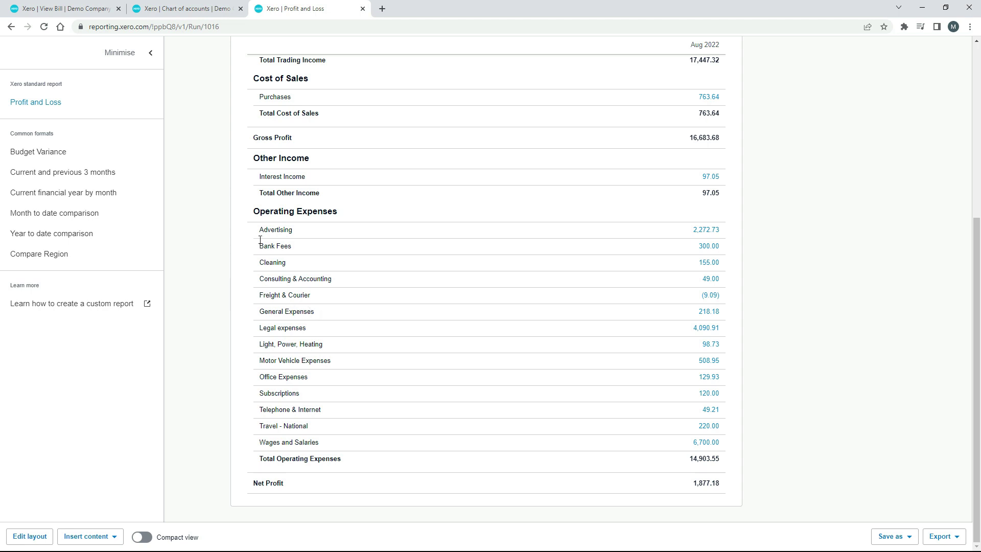
{"action": "key", "text": "ctrl+1"}
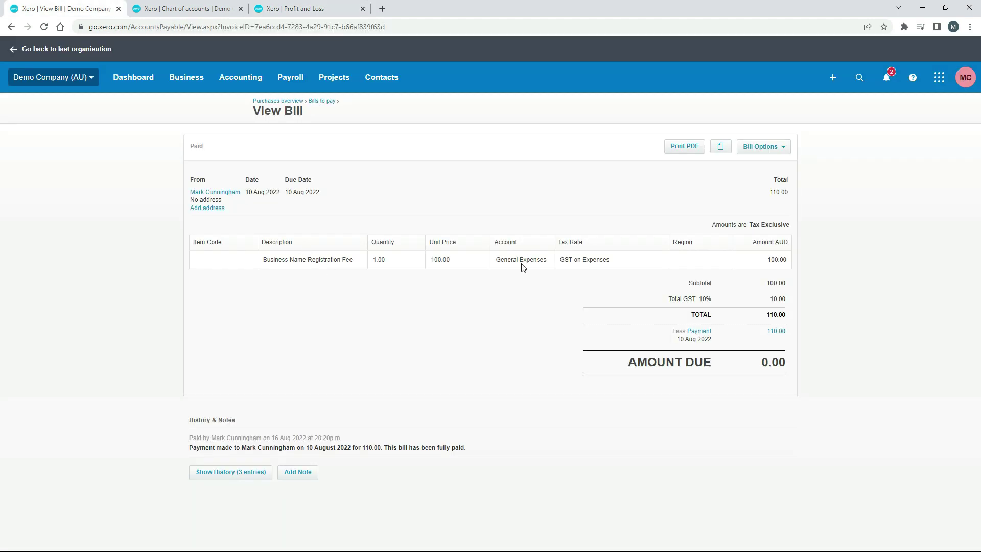
{"action": "key", "text": "ctrl+3"}
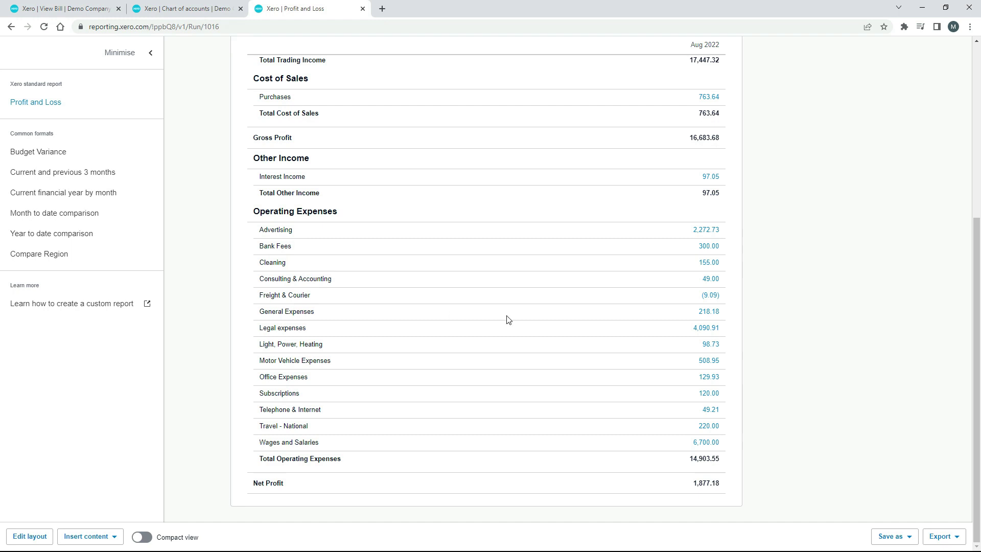
{"action": "left_click", "coordinate": [707, 312]}
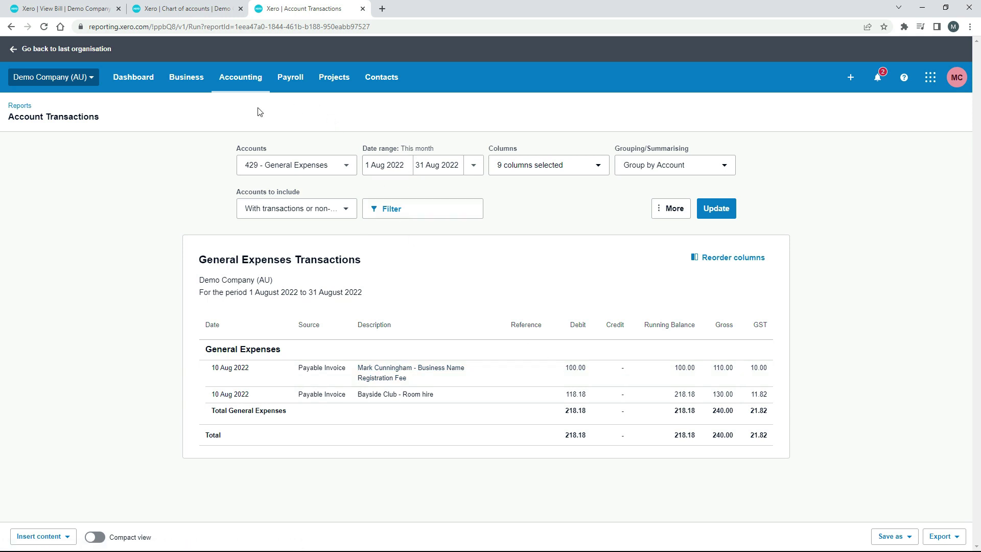
{"action": "left_click", "coordinate": [11, 27]}
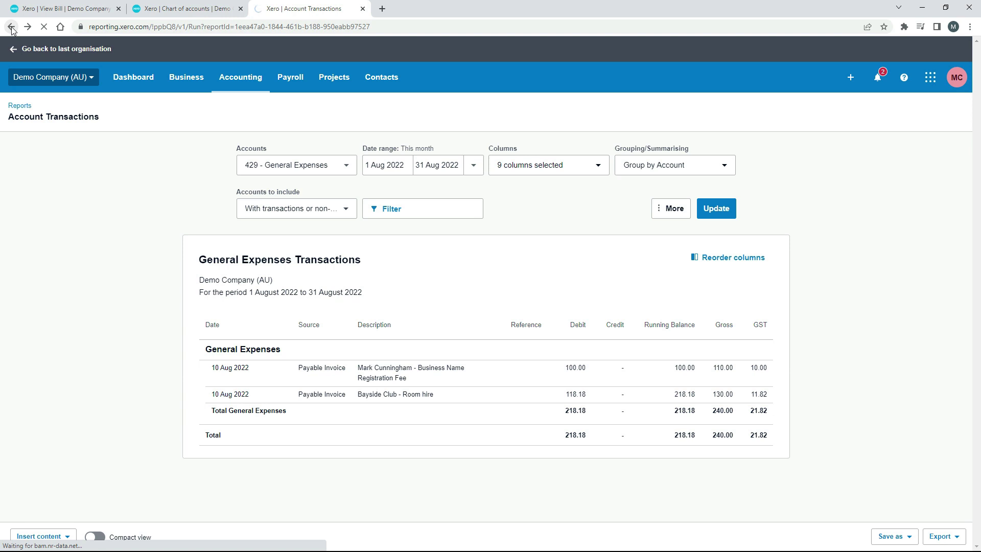
{"action": "scroll", "coordinate": [956, 256], "scroll_direction": "down", "scroll_amount": 2}
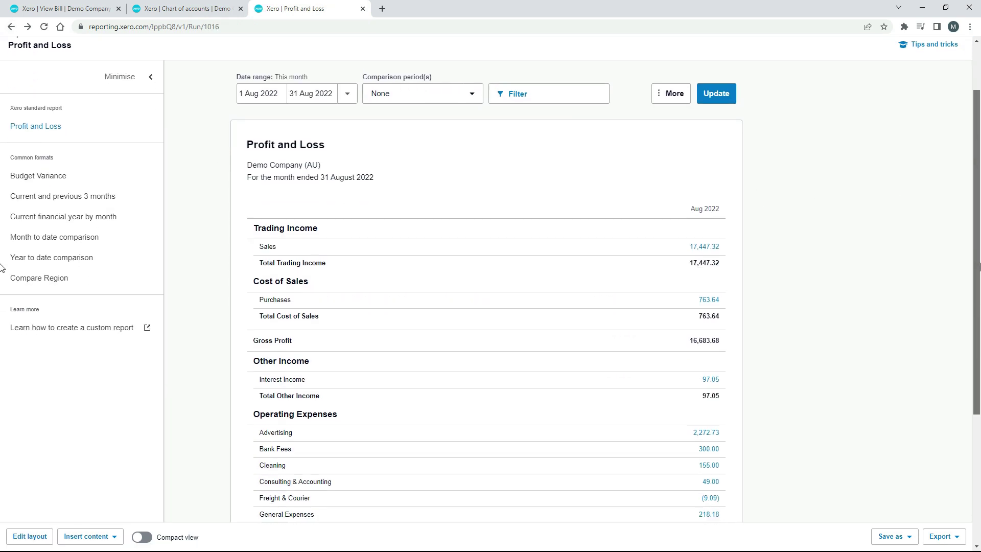
{"action": "scroll", "coordinate": [2, 267], "scroll_direction": "down", "scroll_amount": 4}
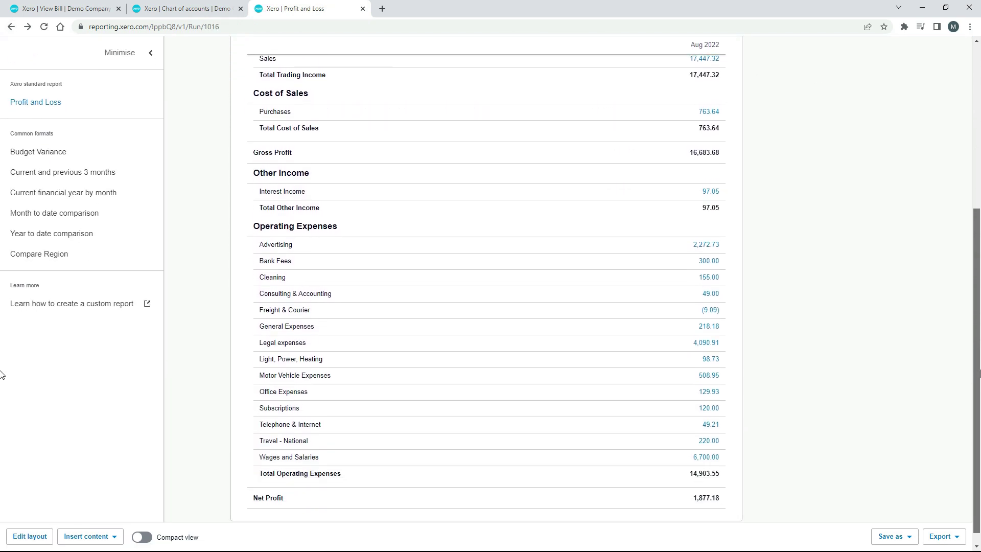
{"action": "scroll", "coordinate": [1, 377], "scroll_direction": "up", "scroll_amount": 5}
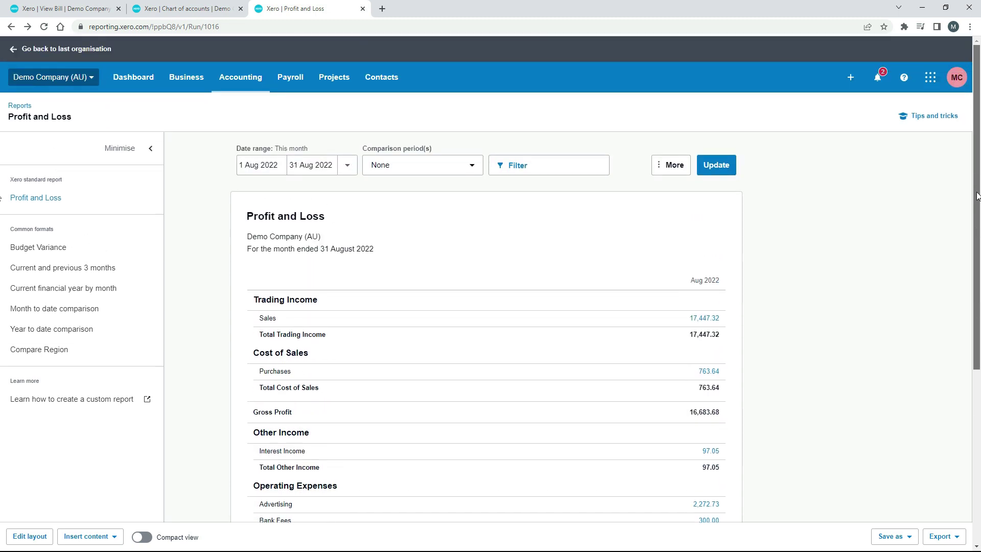
- Duplicate the Profit and Loss tab and open the Balance Sheet report in it
{"action": "right_click", "coordinate": [322, 11]}
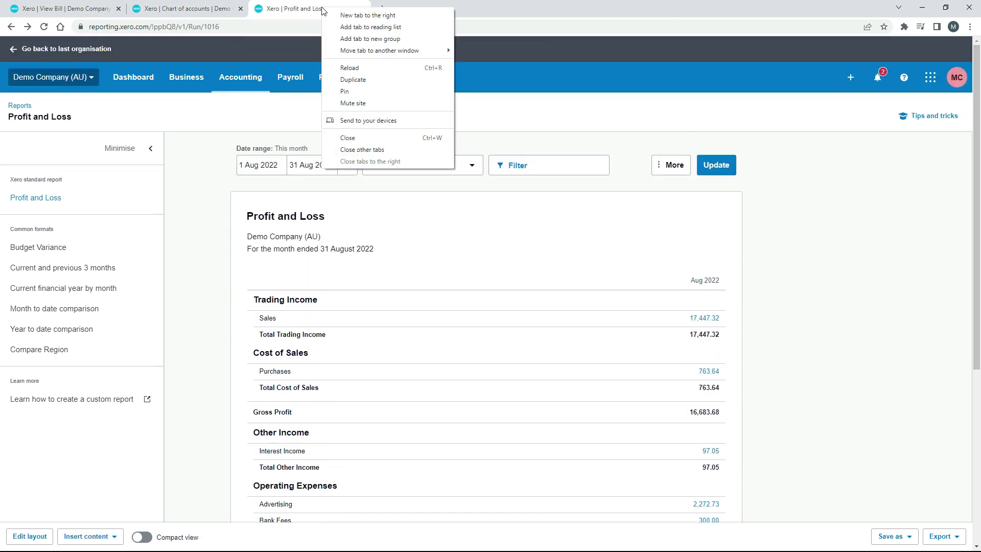
{"action": "left_click", "coordinate": [379, 82]}
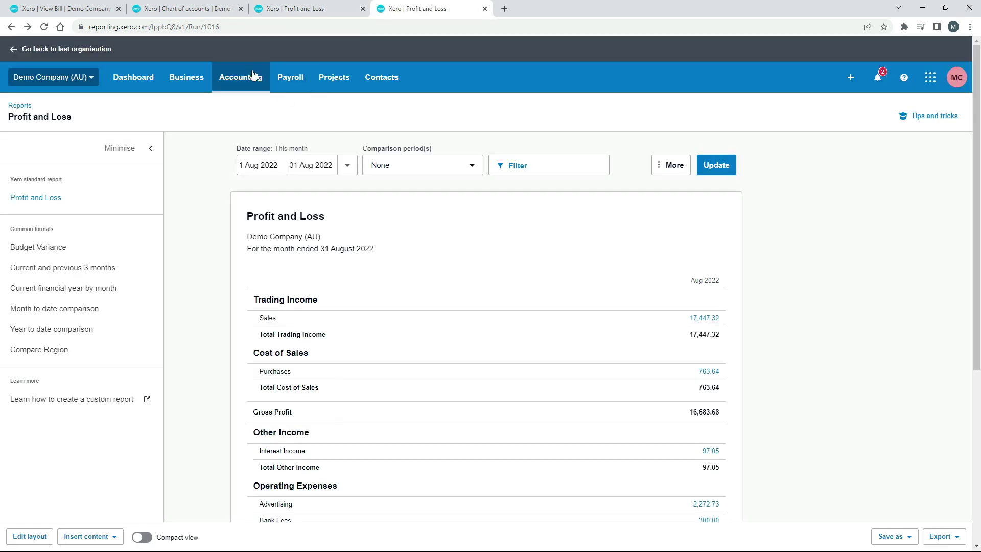
{"action": "left_click", "coordinate": [253, 75]}
{"action": "left_click", "coordinate": [254, 288]}
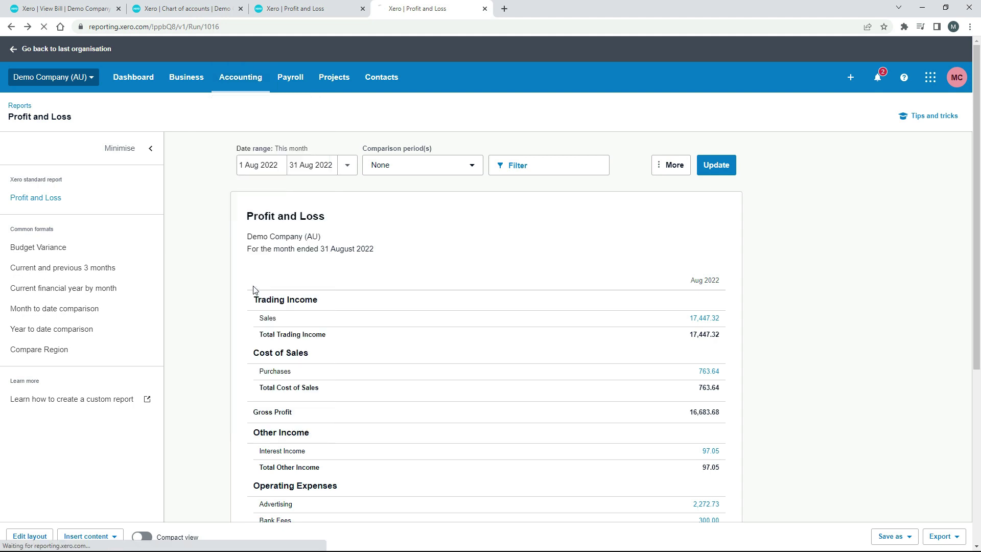
- Update the Balance Sheet to today, 16 Aug 2022 (Total Assets 40,129.82), then return to the paid bill
{"action": "left_click", "coordinate": [348, 165]}
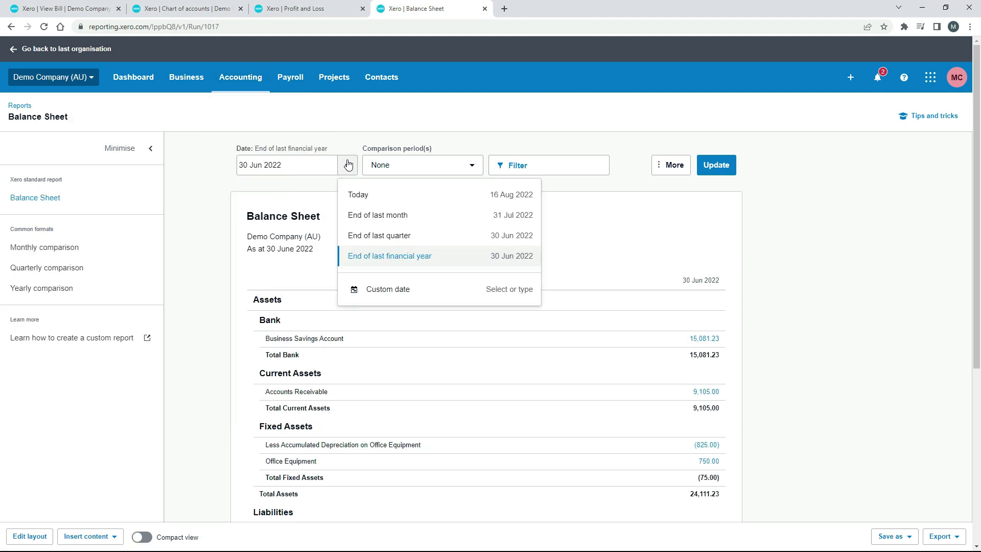
{"action": "left_click", "coordinate": [392, 196]}
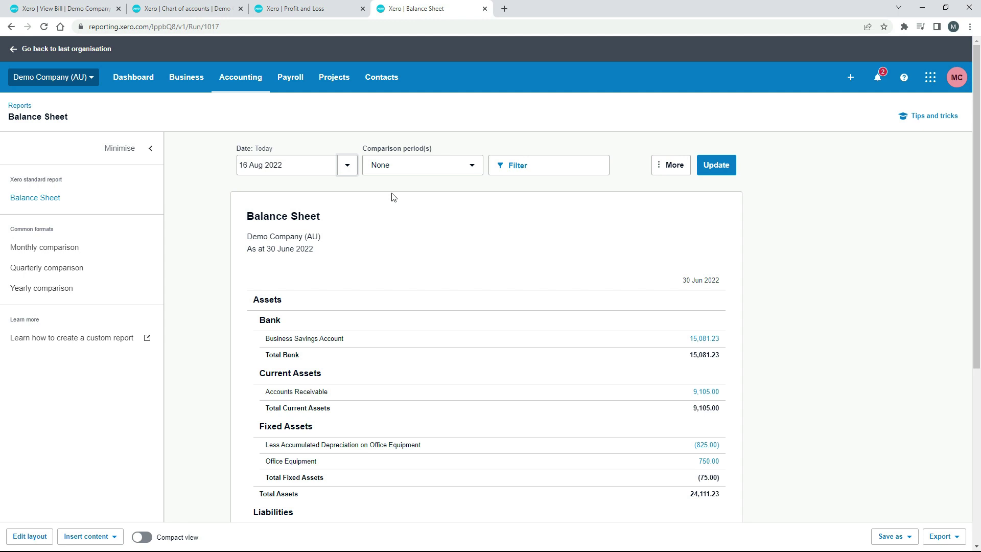
{"action": "left_click", "coordinate": [716, 166]}
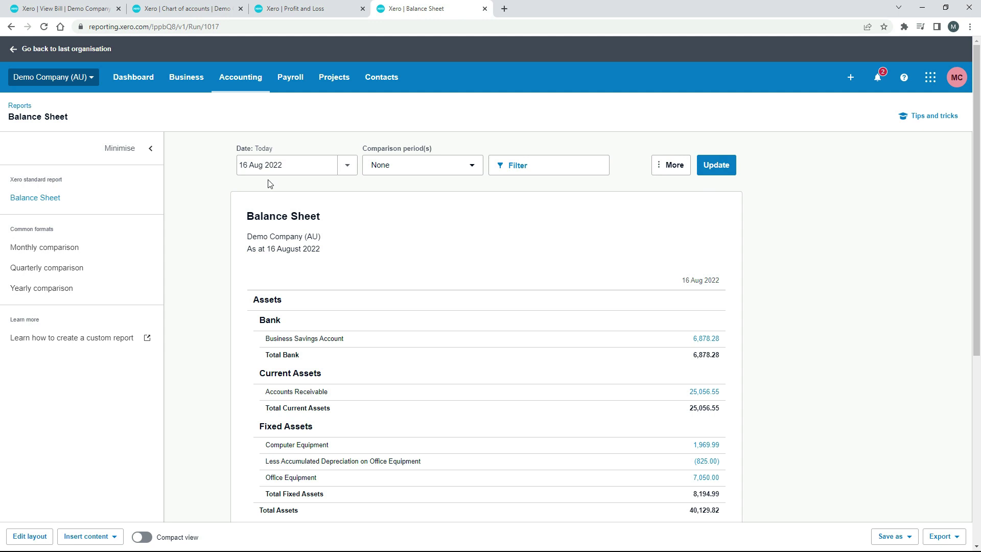
{"action": "left_click", "coordinate": [96, 9]}
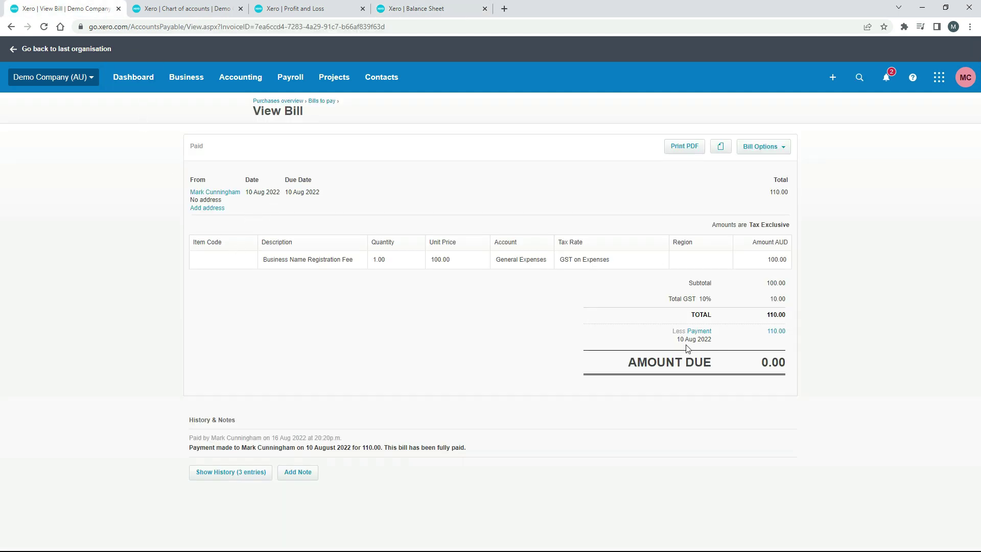
- Compare the Balance Sheet's Owner A Funds Introduced (110.00) with the paid registration-fee bill, ending on the bill
{"action": "left_click", "coordinate": [401, 11]}
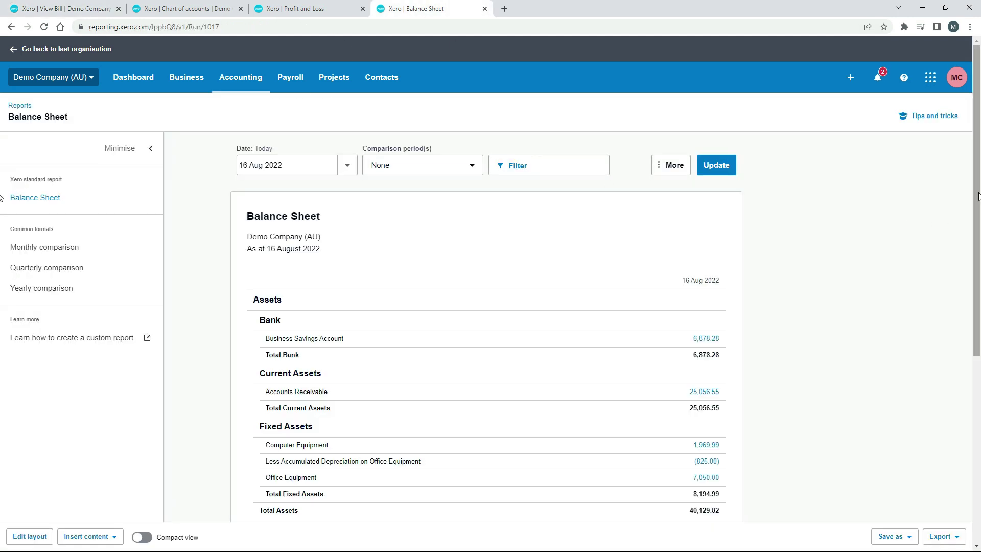
{"action": "left_click_drag", "start_coordinate": [977, 197], "coordinate": [978, 317]}
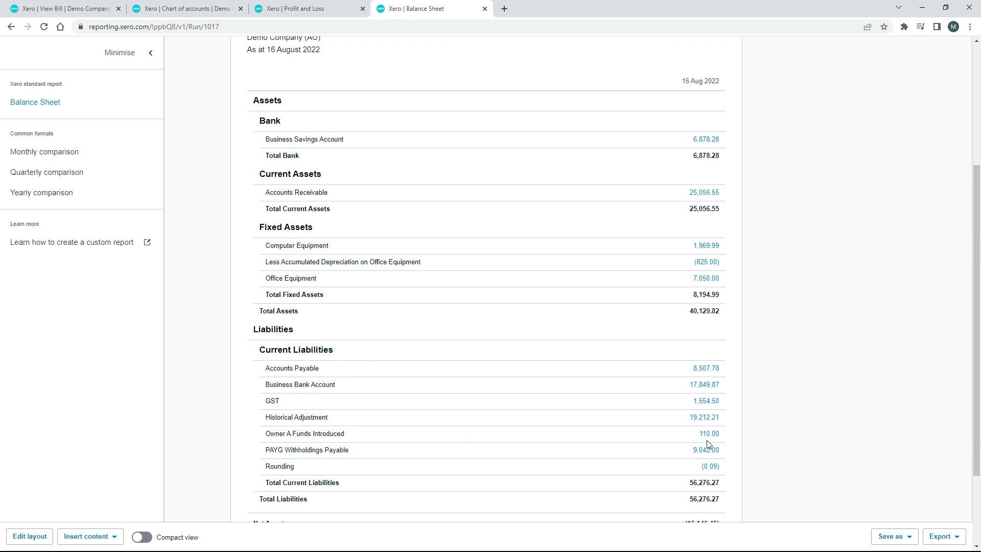
{"action": "left_click", "coordinate": [102, 14]}
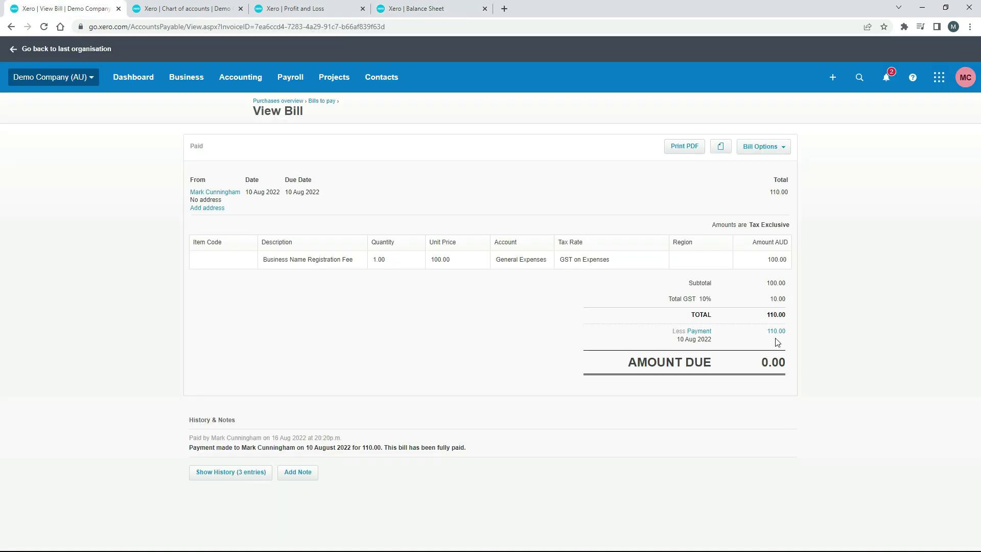
{"action": "left_click", "coordinate": [446, 13]}
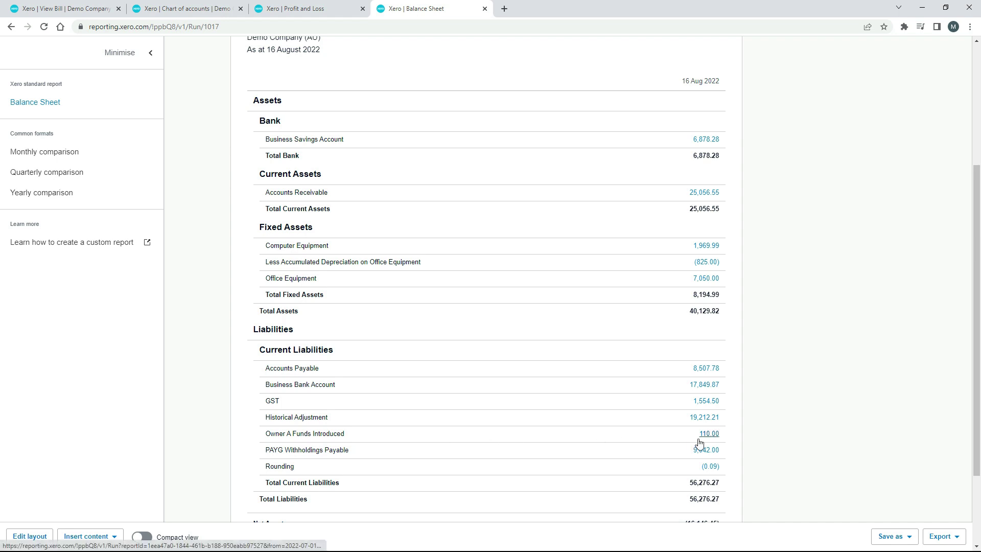
{"action": "left_click", "coordinate": [72, 8]}
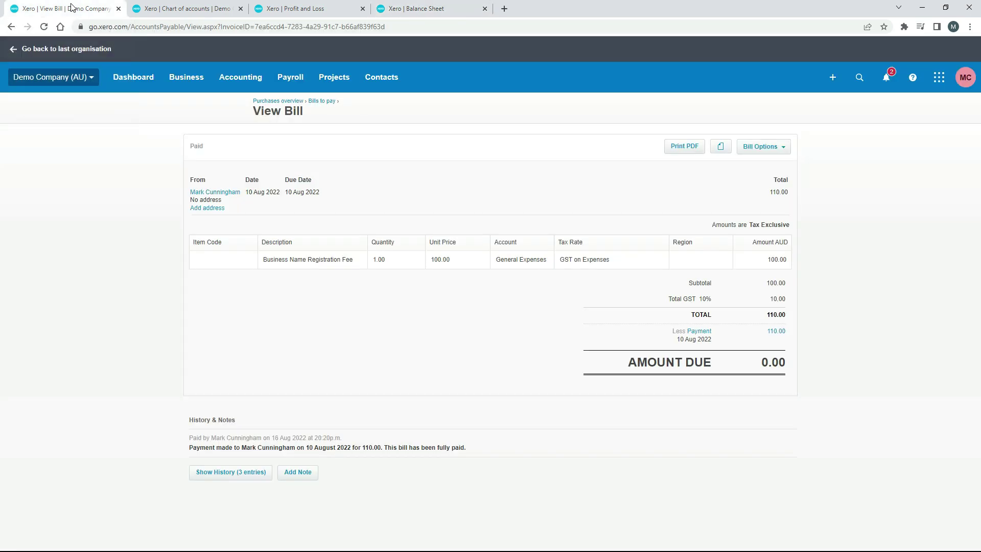